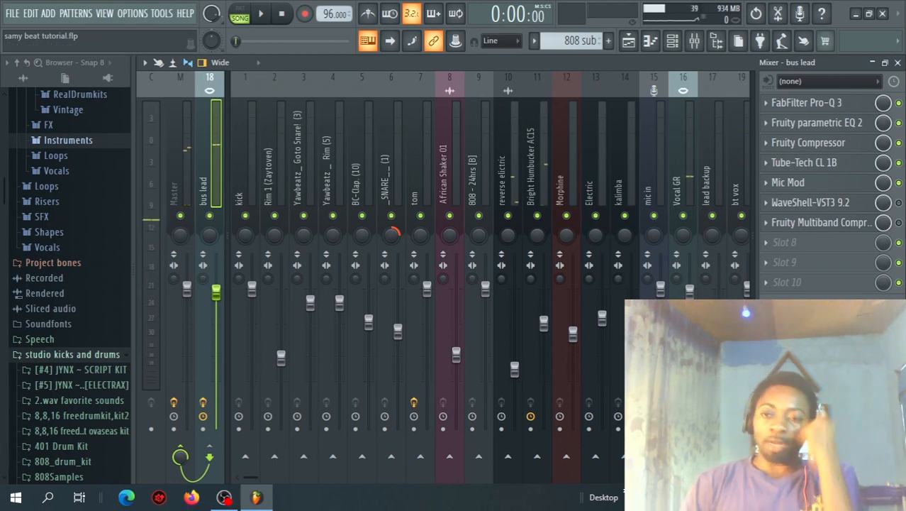
Step: Open the Fruity Multiband Compressor on the bus lead track, look over its band controls, and close it
{"action": "left_click", "coordinate": [837, 222]}
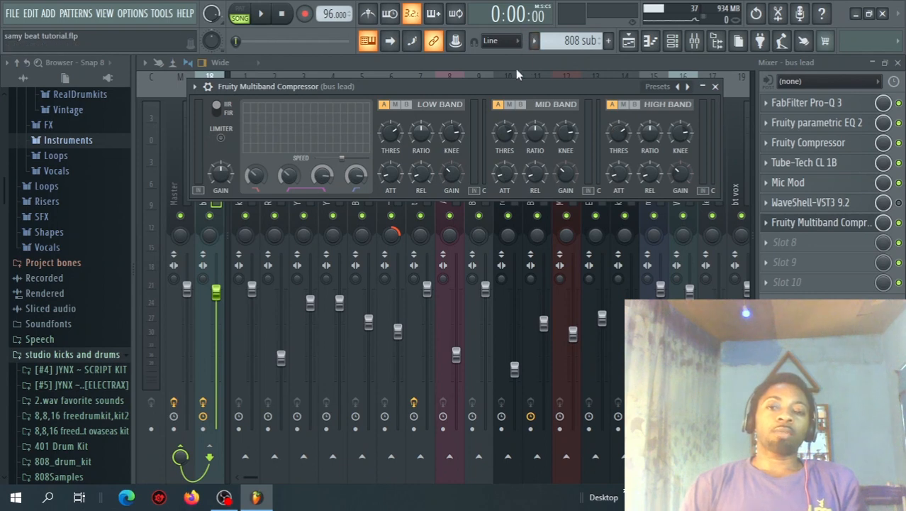
{"action": "left_click_drag", "start_coordinate": [515, 89], "coordinate": [522, 90]}
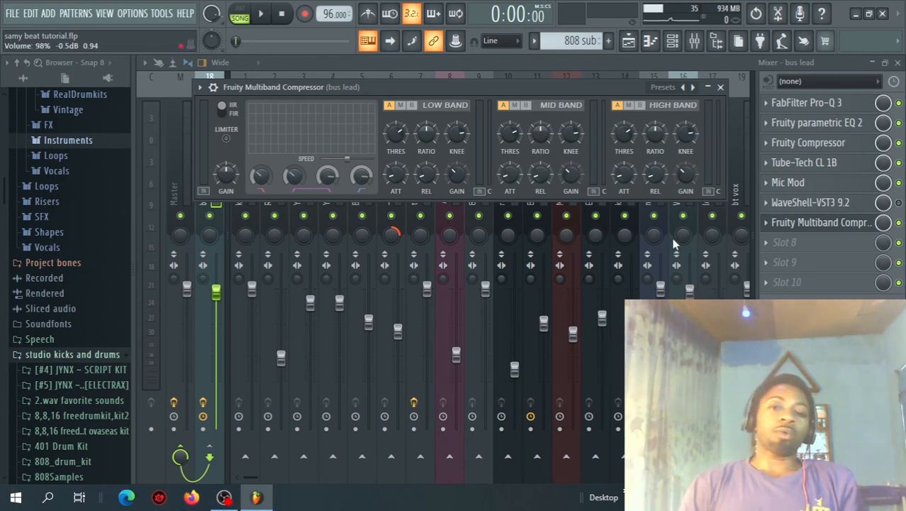
{"action": "left_click_drag", "start_coordinate": [580, 86], "coordinate": [578, 128]}
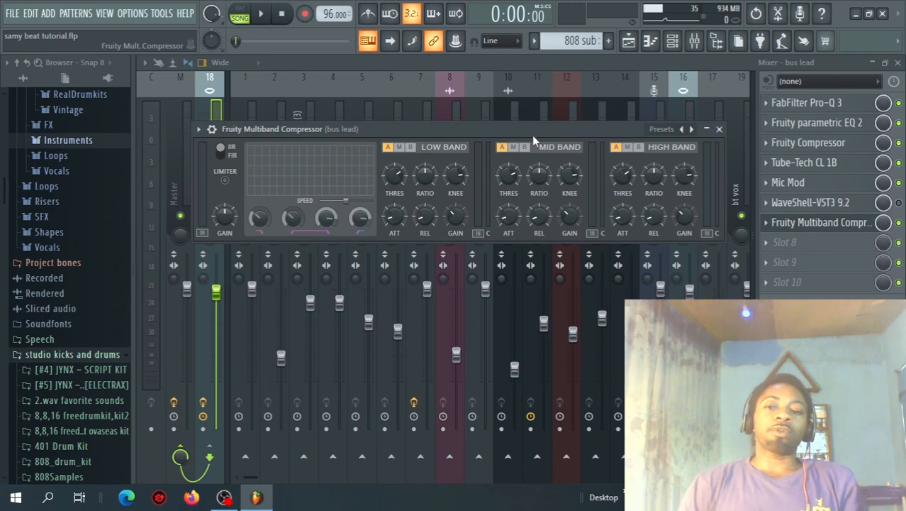
{"action": "left_click_drag", "start_coordinate": [532, 129], "coordinate": [522, 92]}
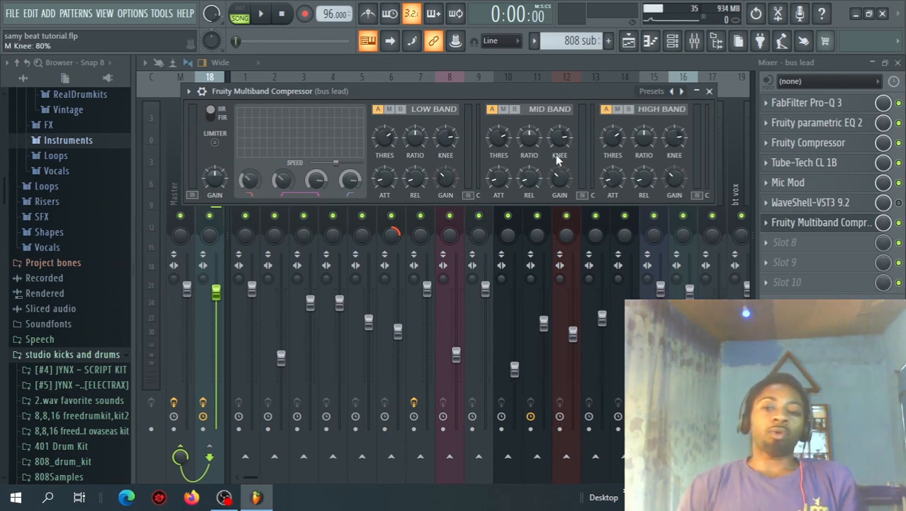
{"action": "left_click", "coordinate": [709, 91]}
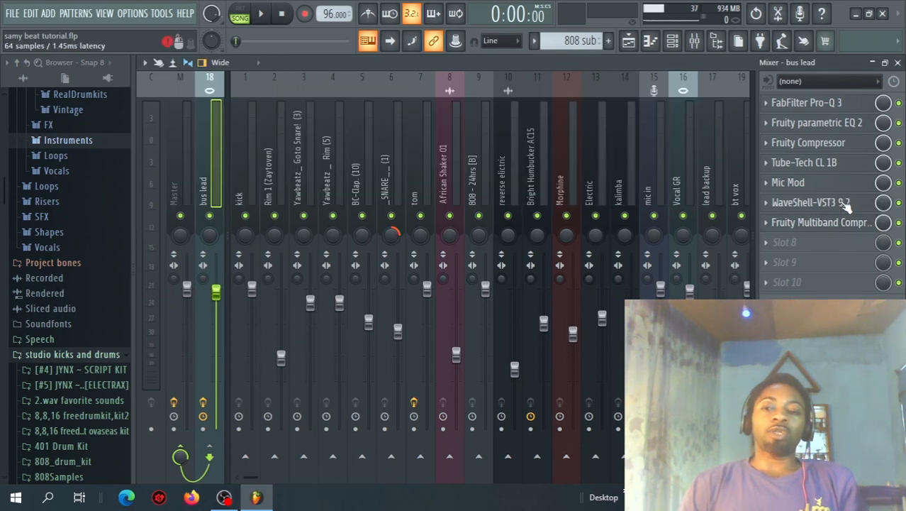
Step: In the C4 multiband processor on the bus lead, set the low crossover to 139 Hz and band 4's threshold to -24.8
{"action": "left_click", "coordinate": [844, 203]}
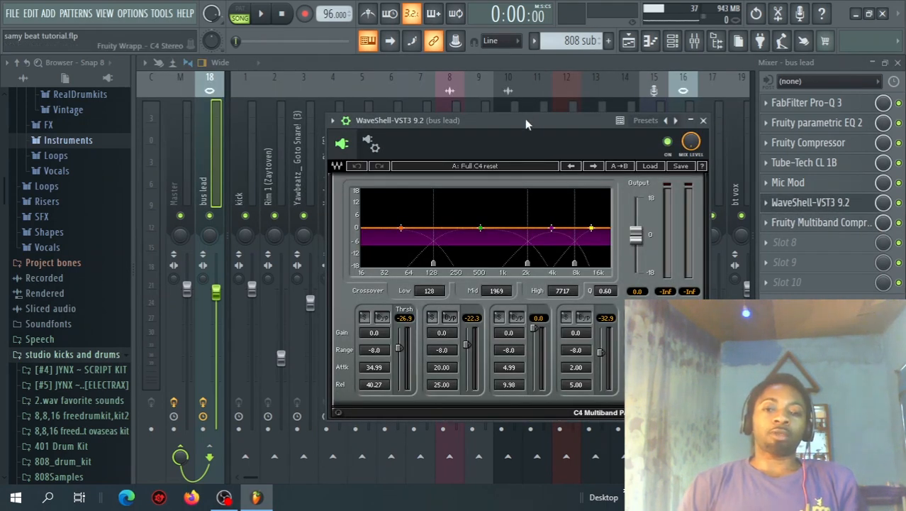
{"action": "left_click_drag", "start_coordinate": [526, 123], "coordinate": [529, 90]}
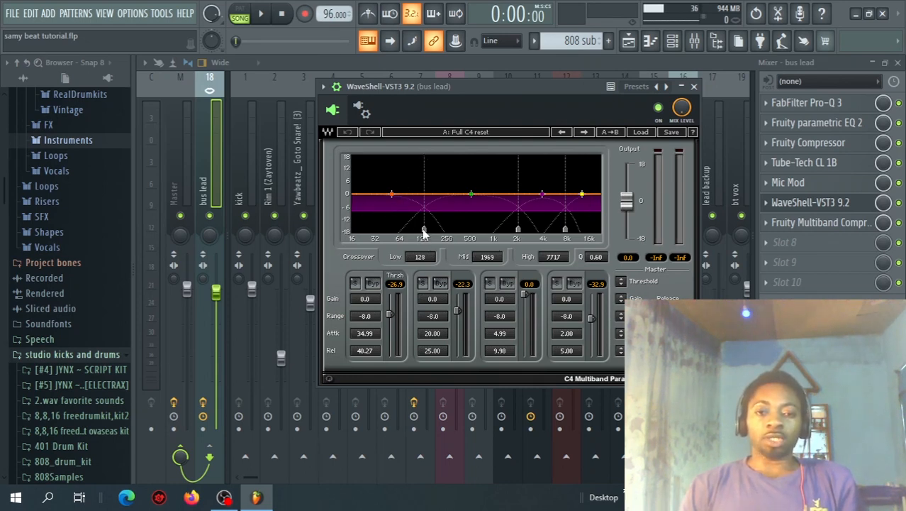
{"action": "left_click_drag", "start_coordinate": [425, 231], "coordinate": [426, 231]}
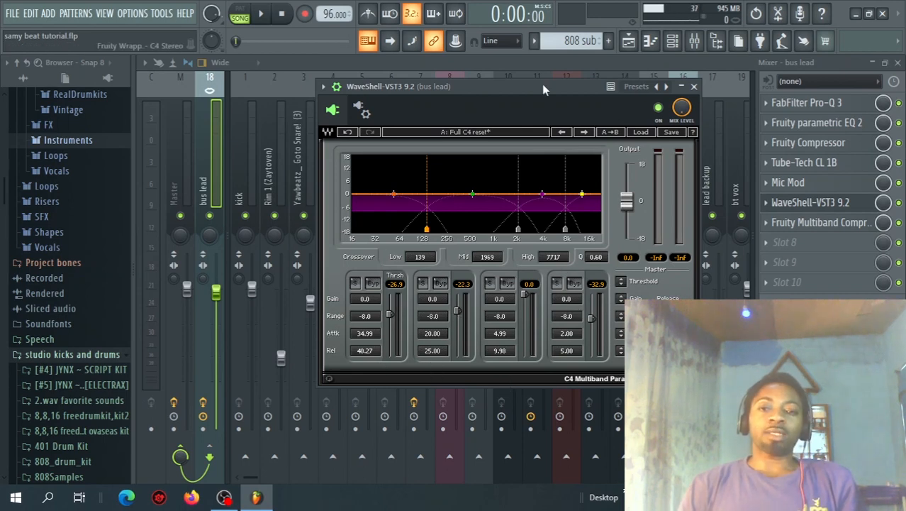
{"action": "left_click_drag", "start_coordinate": [542, 83], "coordinate": [517, 100]}
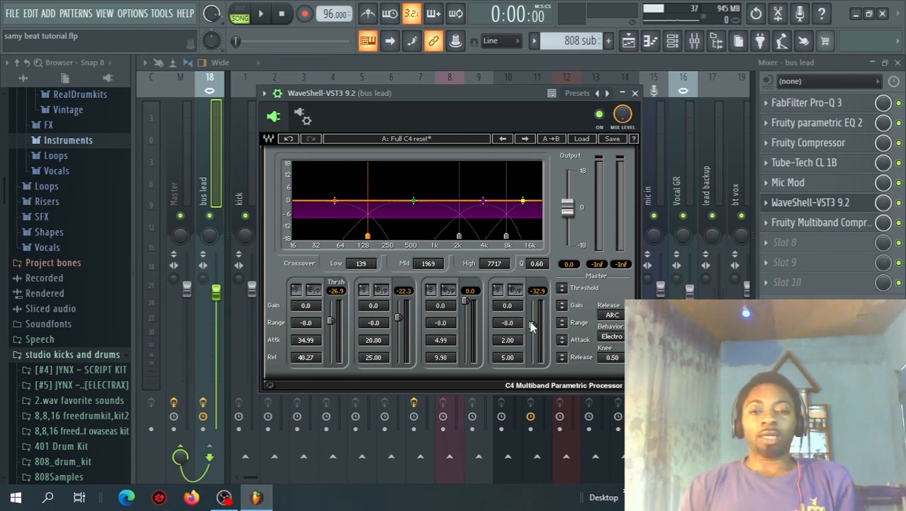
{"action": "left_click_drag", "start_coordinate": [531, 323], "coordinate": [532, 320]}
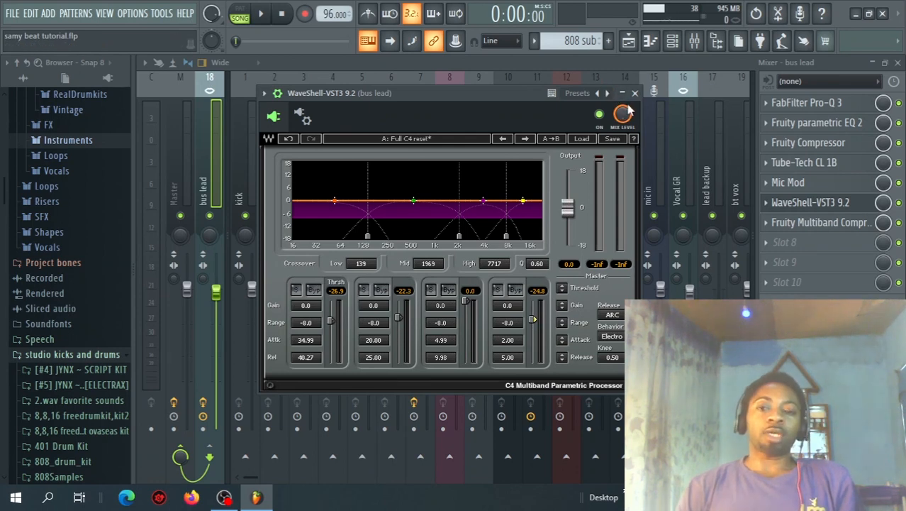
Step: Browse the C4's factory presets and close the plugin window
{"action": "left_click", "coordinate": [602, 93]}
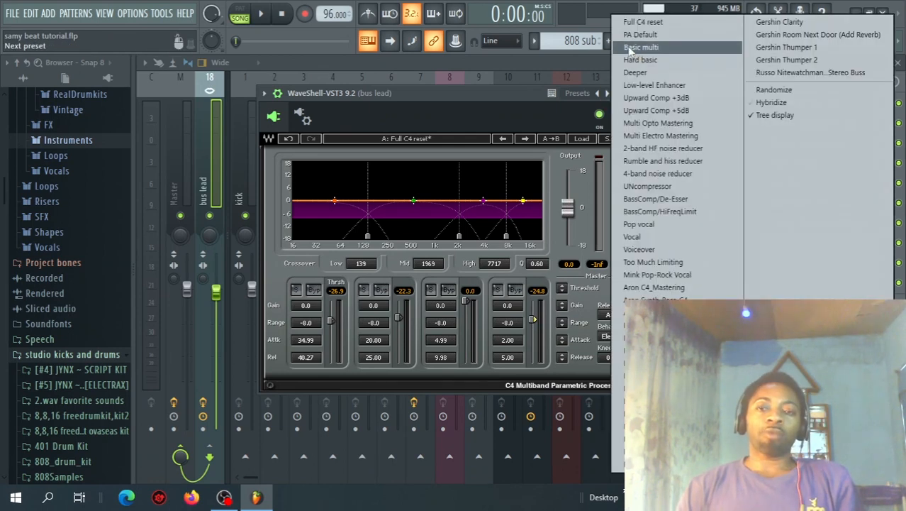
{"action": "left_click", "coordinate": [632, 23]}
{"action": "left_click", "coordinate": [635, 93]}
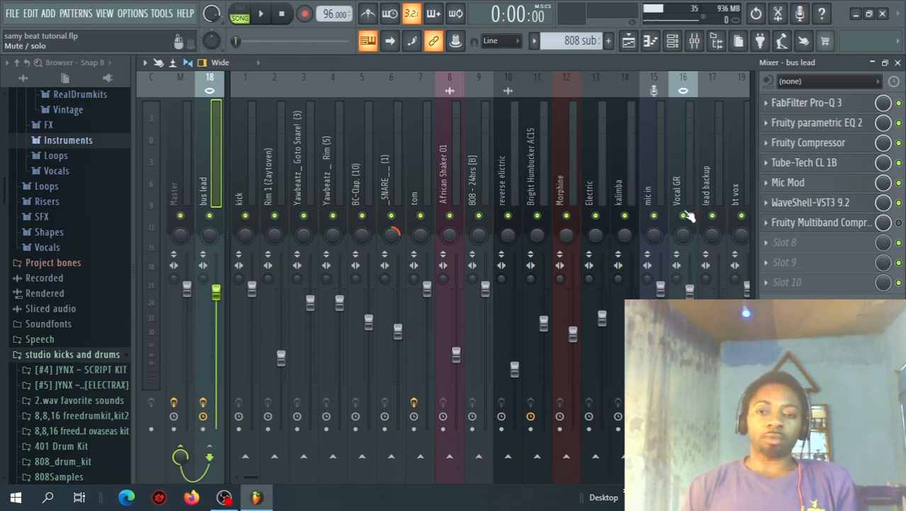
Step: Solo the Vocal GR track and play the song briefly to hear the vocal
{"action": "right_click", "coordinate": [688, 217]}
{"action": "key", "text": "space"}
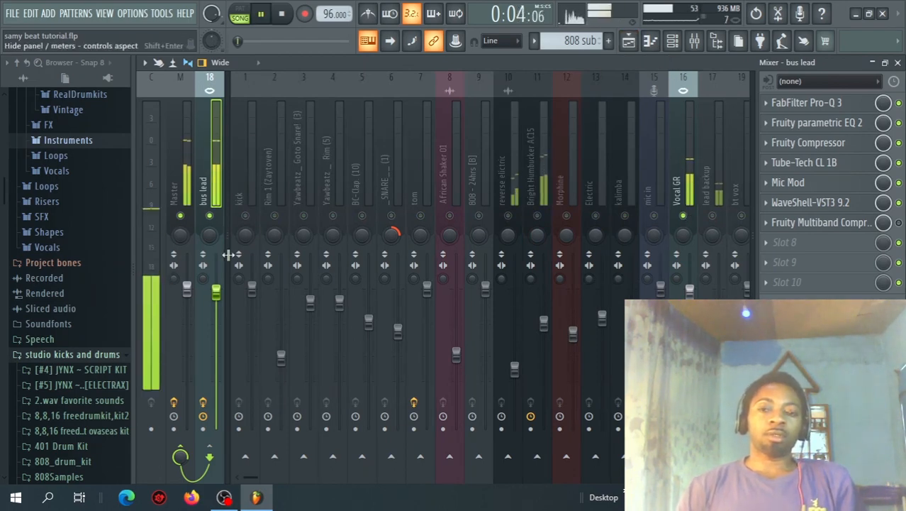
{"action": "key", "text": "space"}
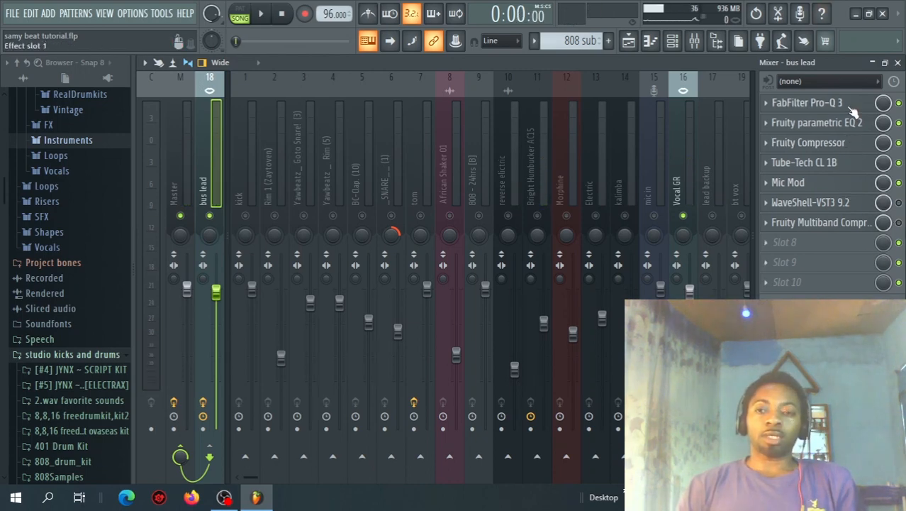
Step: Inspect the FabFilter Pro-Q 3 and Fruity parametric EQ 2 on the bus lead track
{"action": "left_click", "coordinate": [853, 110]}
{"action": "left_click", "coordinate": [851, 113]}
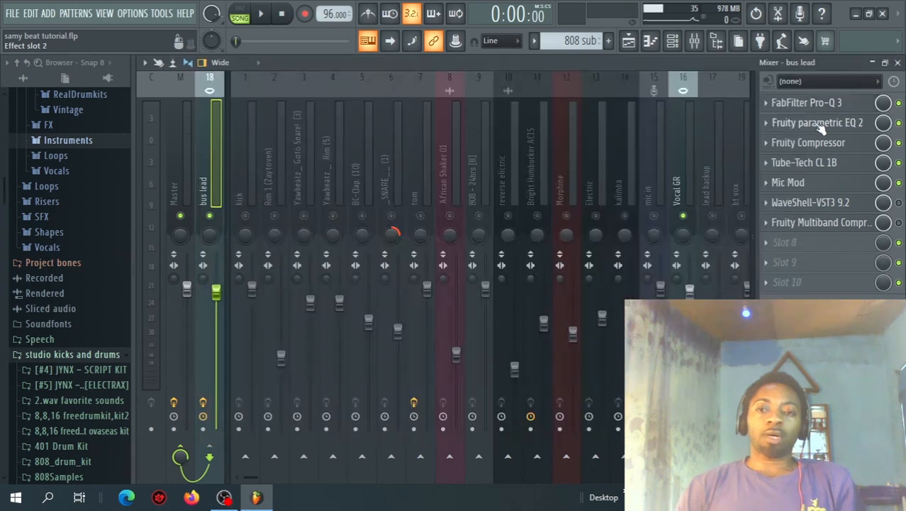
{"action": "left_click", "coordinate": [819, 124]}
{"action": "left_click", "coordinate": [702, 213]}
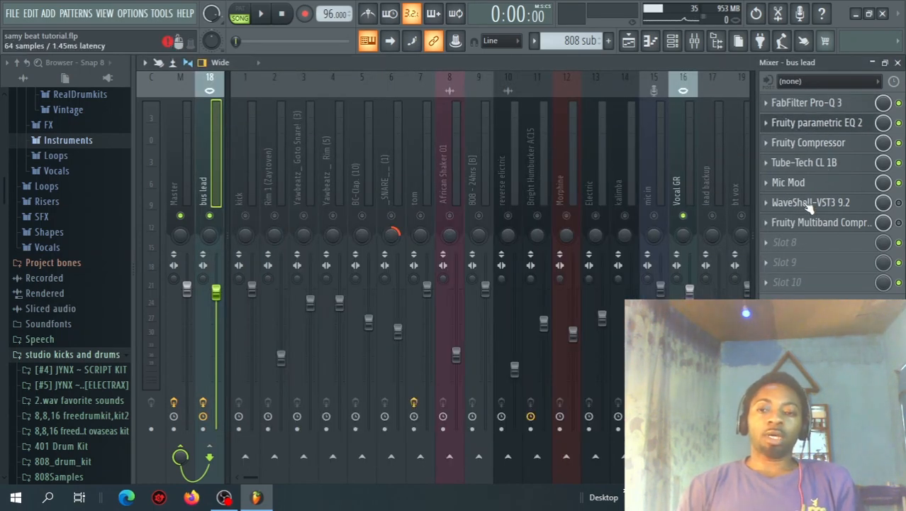
Step: Open the C4 on the bus lead and play the soloed vocal repeatedly to observe how each band compresses
{"action": "left_click", "coordinate": [870, 203]}
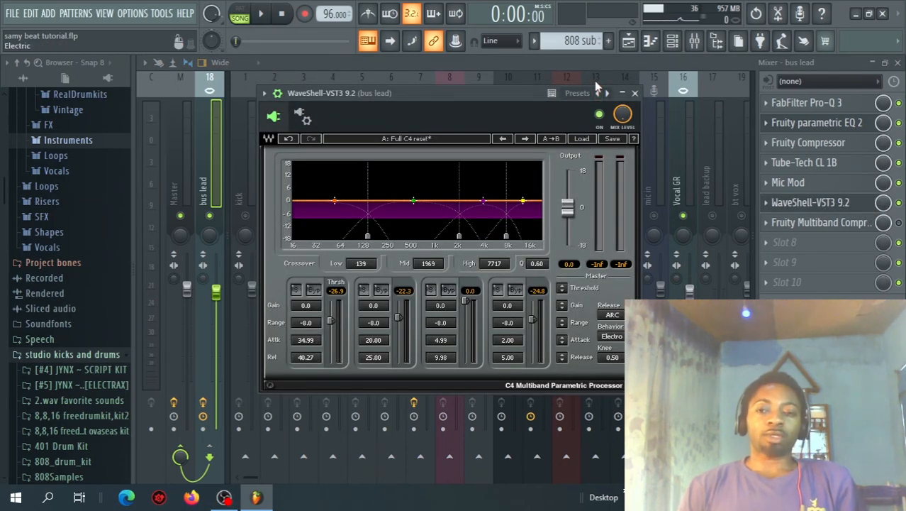
{"action": "key", "text": "space"}
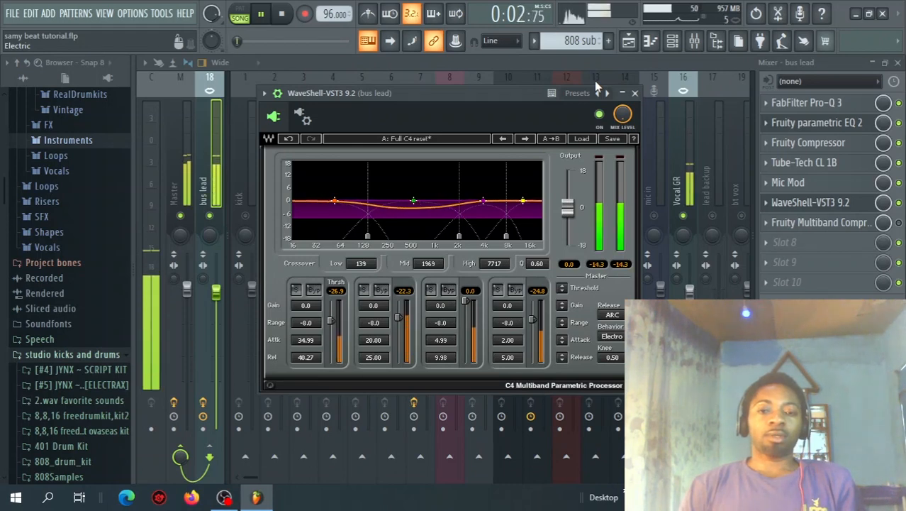
{"action": "key", "text": "space"}
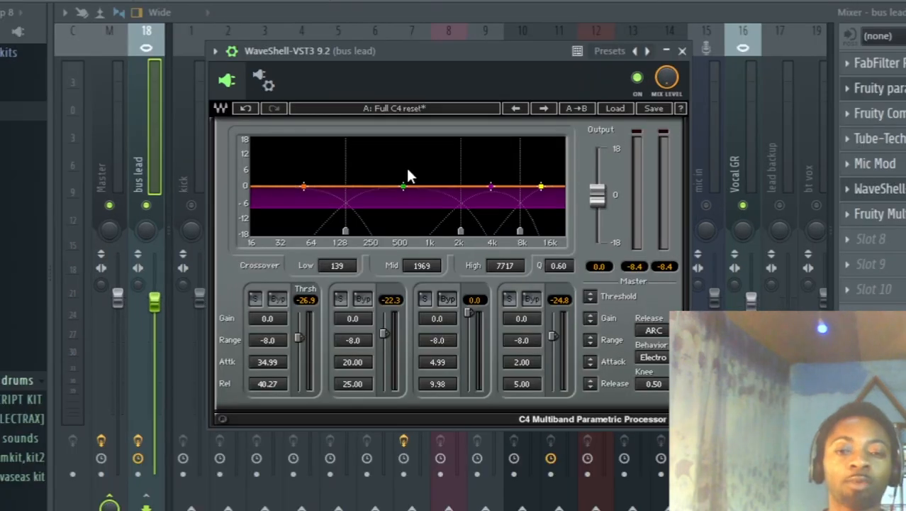
{"action": "key", "text": "space"}
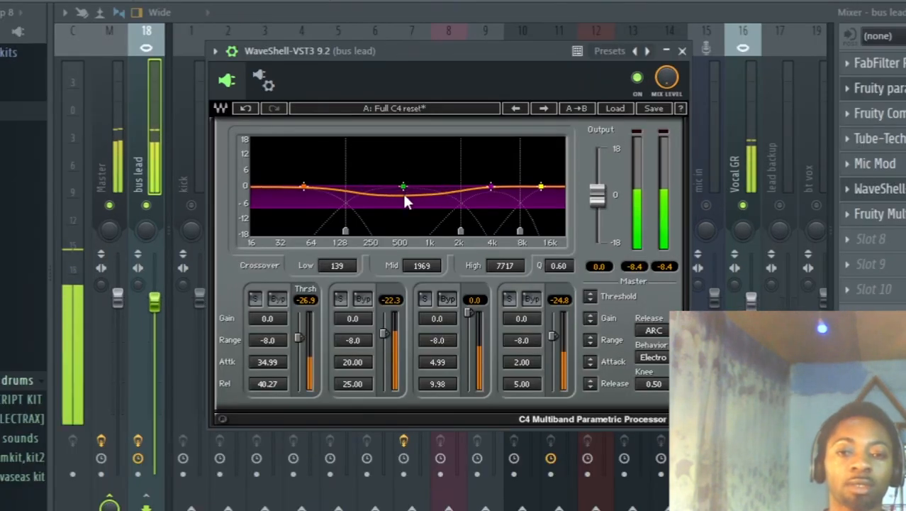
{"action": "key", "text": "space"}
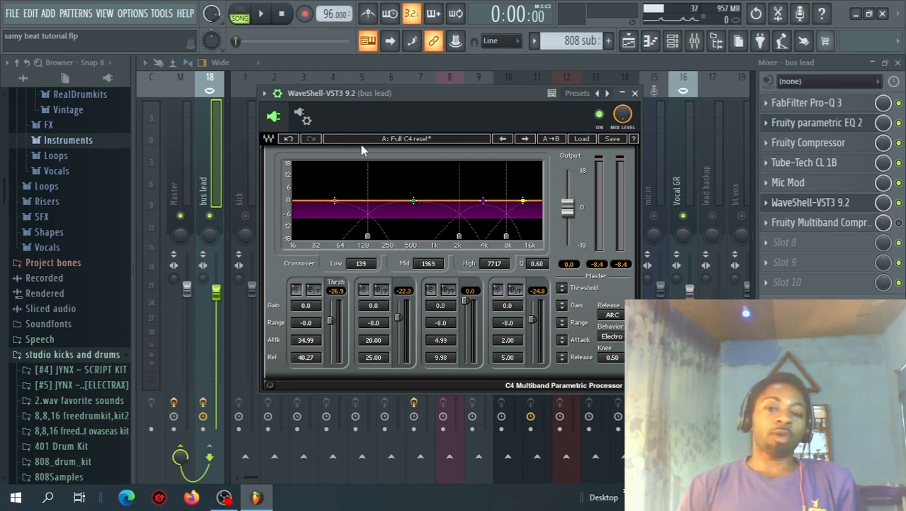
{"action": "key", "text": "space"}
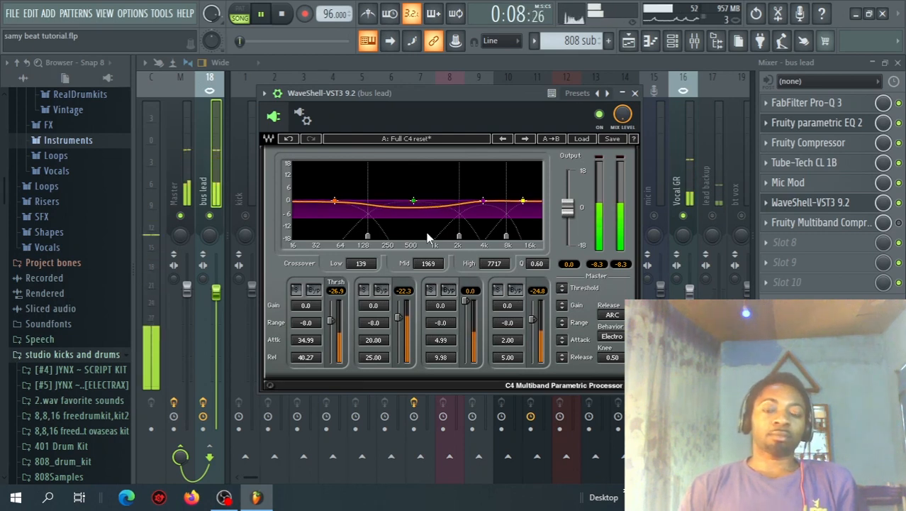
{"action": "key", "text": "space"}
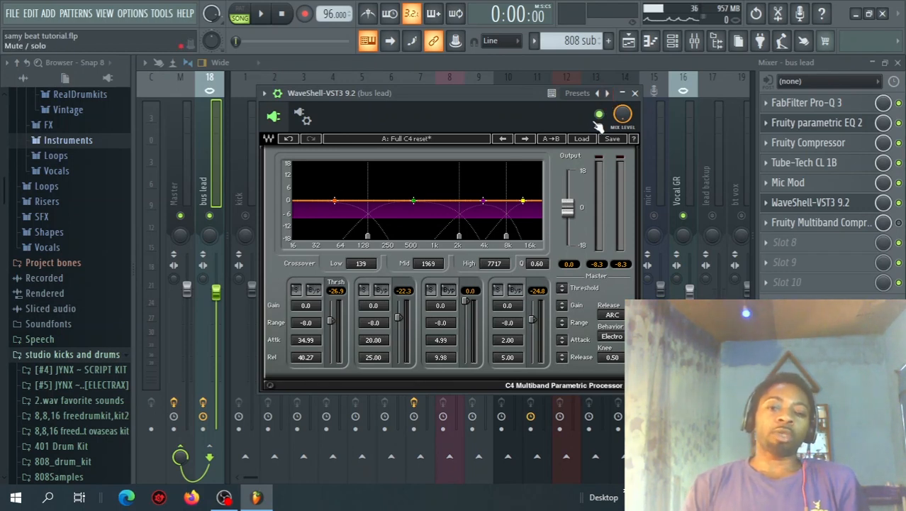
Step: Close the C4 window and compare the vocal playback with the C4 slot bypassed and enabled
{"action": "left_click", "coordinate": [636, 94]}
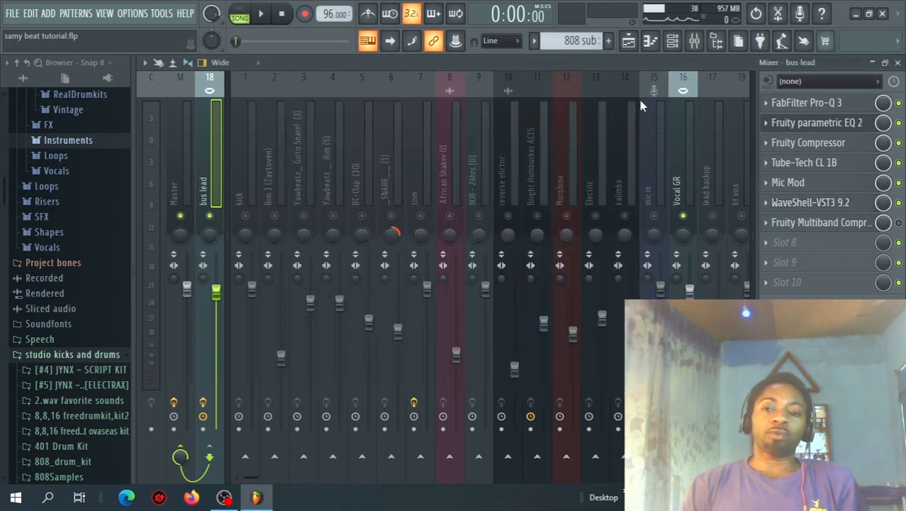
{"action": "left_click", "coordinate": [808, 205]}
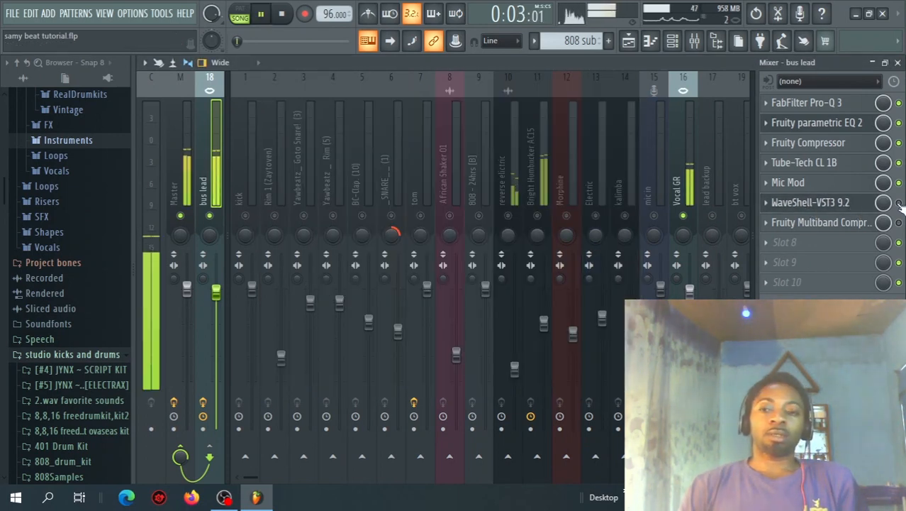
{"action": "key", "text": "space"}
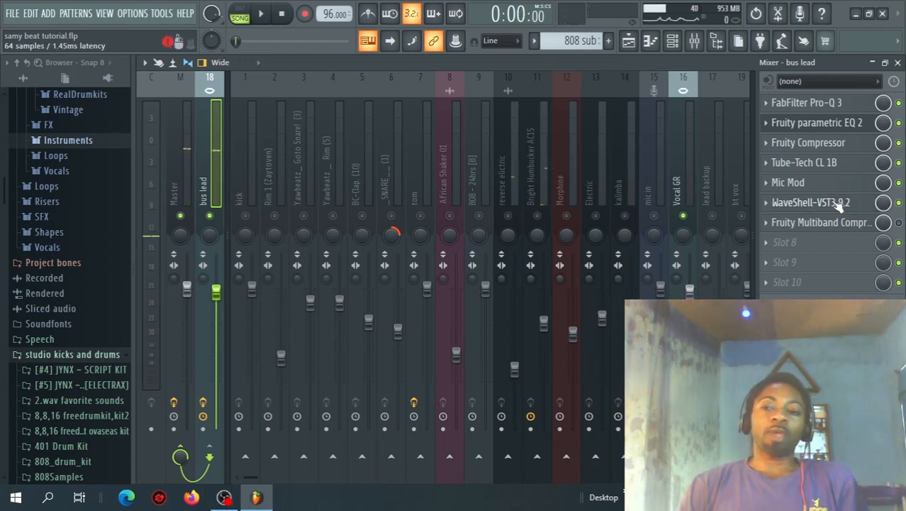
{"action": "left_click", "coordinate": [898, 203]}
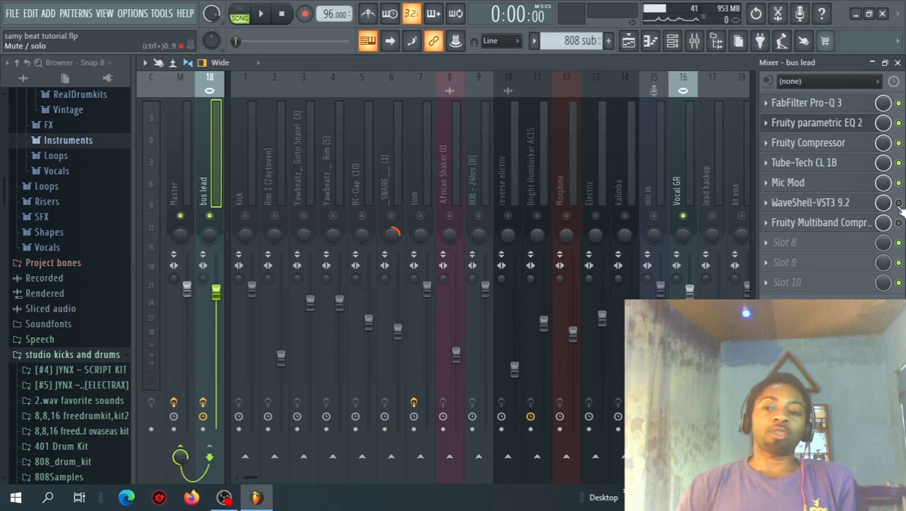
Step: Reopen the C4 on the bus lead and set its low crossover to 250 Hz
{"action": "left_click", "coordinate": [842, 204]}
{"action": "left_click_drag", "start_coordinate": [399, 89], "coordinate": [410, 95]}
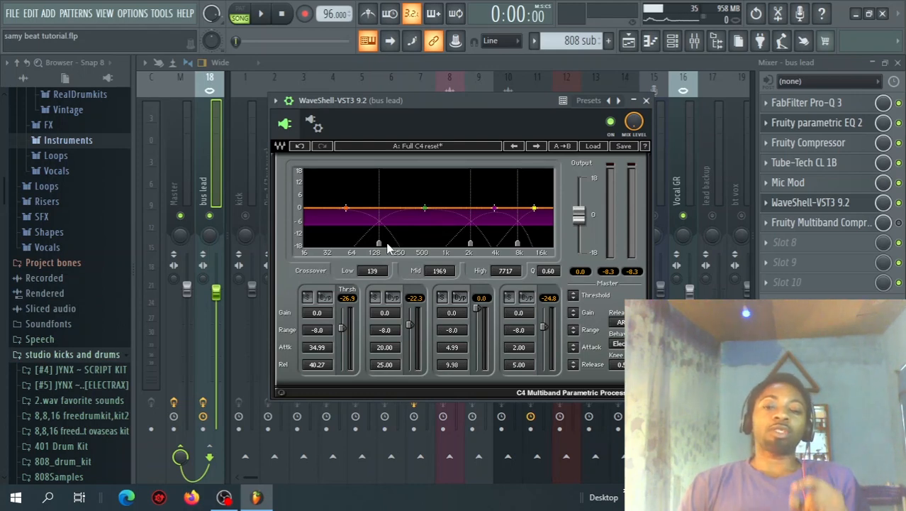
{"action": "left_click_drag", "start_coordinate": [380, 243], "coordinate": [399, 243]}
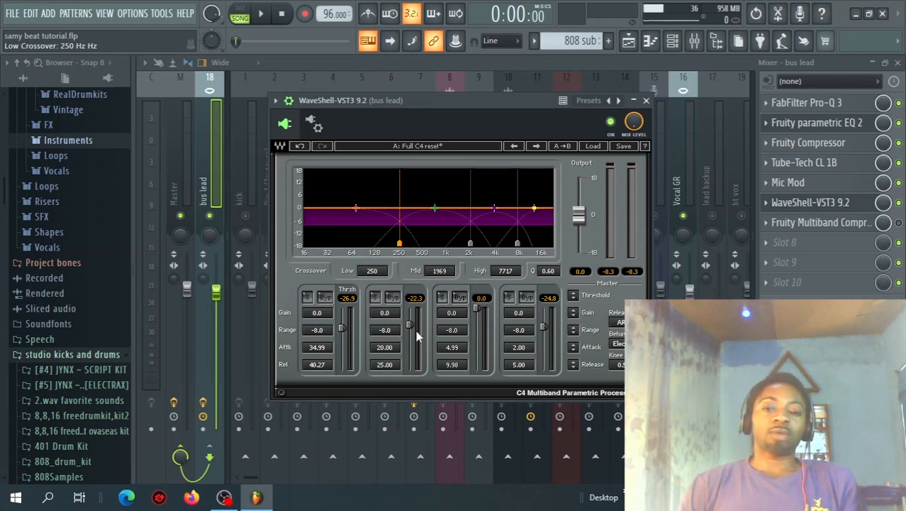
Step: Set the C4 thresholds of bands 1, 2 and 4 to 0.0 dB
{"action": "left_click_drag", "start_coordinate": [410, 324], "coordinate": [413, 308]}
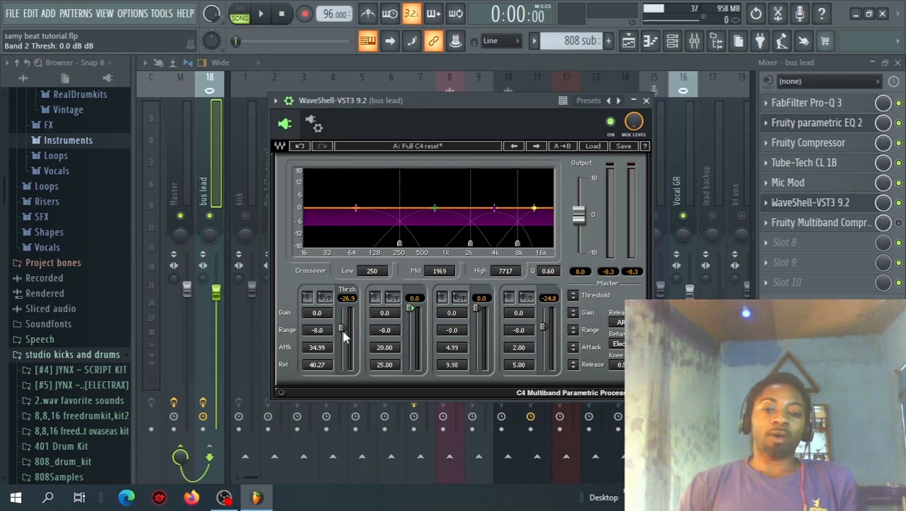
{"action": "left_click_drag", "start_coordinate": [344, 328], "coordinate": [346, 307]}
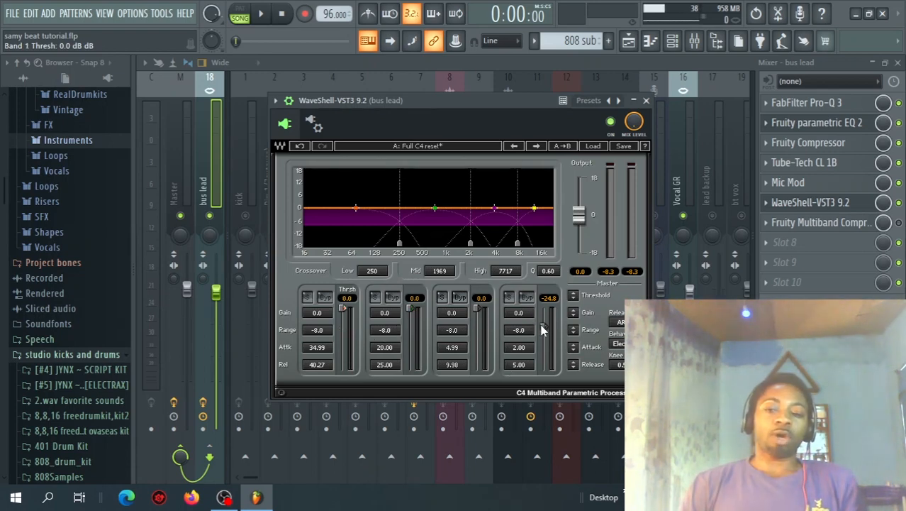
{"action": "left_click_drag", "start_coordinate": [544, 328], "coordinate": [545, 307]}
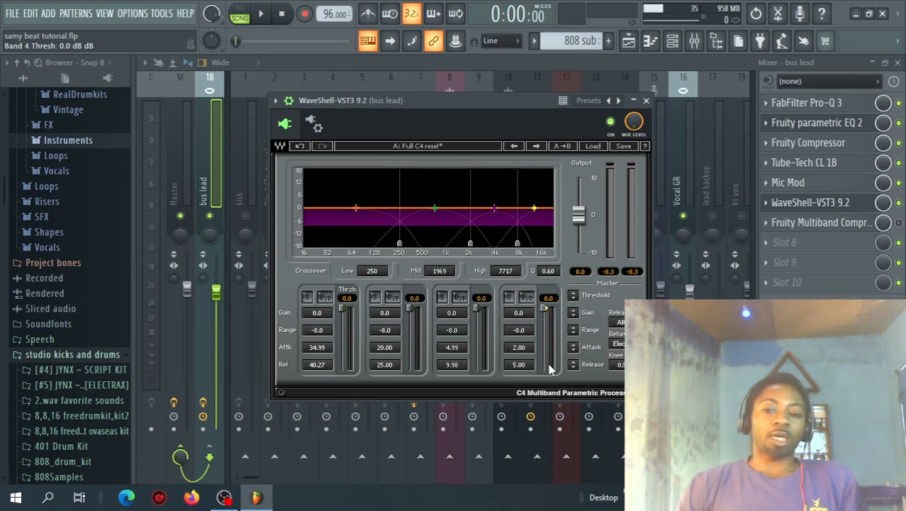
Step: Play the vocal through the C4 and set band 2's attack to 28.64 ms
{"action": "key", "text": "space"}
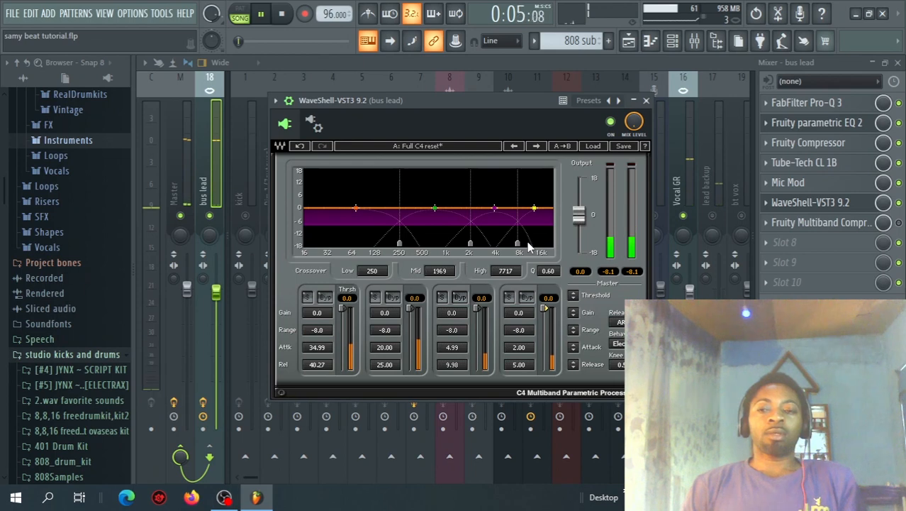
{"action": "key", "text": "space"}
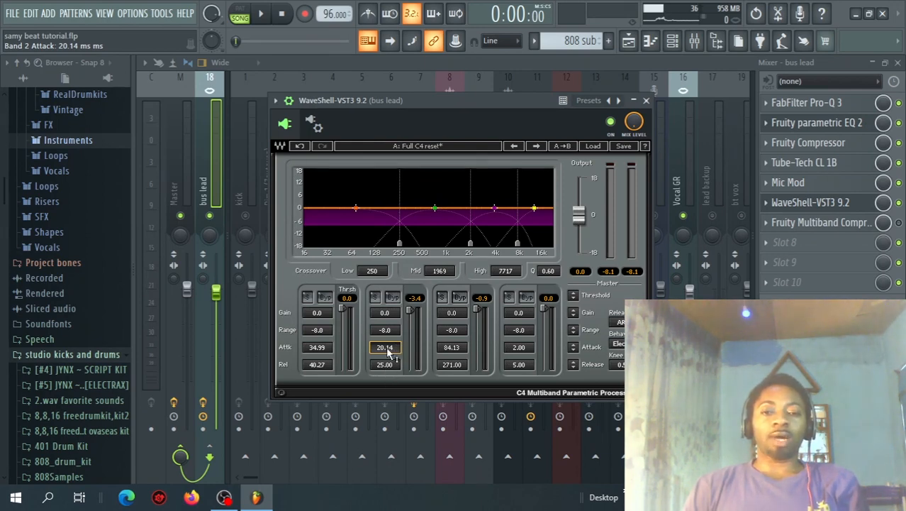
{"action": "mouse_move", "coordinate": [388, 352]}
{"action": "left_mouse_down"}
{"action": "mouse_move", "coordinate": [388, 339]}
{"action": "mouse_move", "coordinate": [388, 346]}
{"action": "left_mouse_up"}
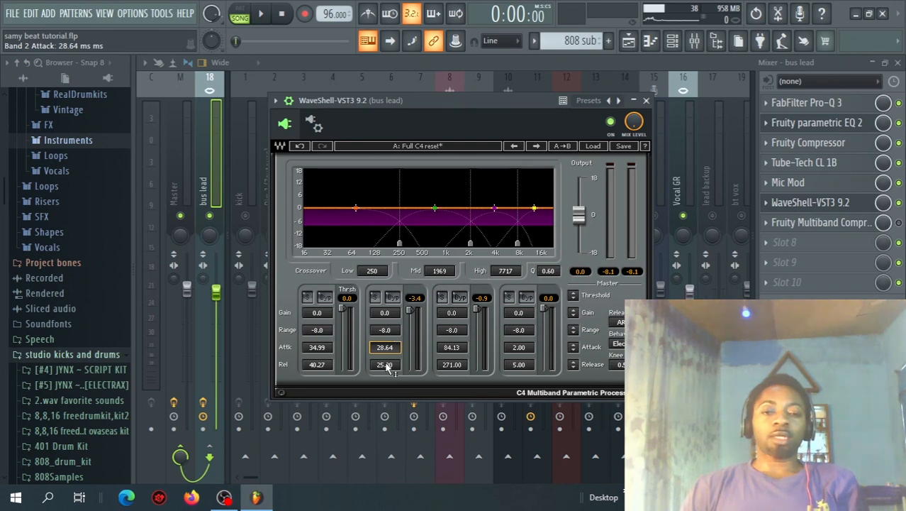
Step: Set band 2's release to 202.74 ms and its threshold to -20.1 dB, auditioning the vocal through the C4
{"action": "left_click_drag", "start_coordinate": [384, 365], "coordinate": [384, 347]}
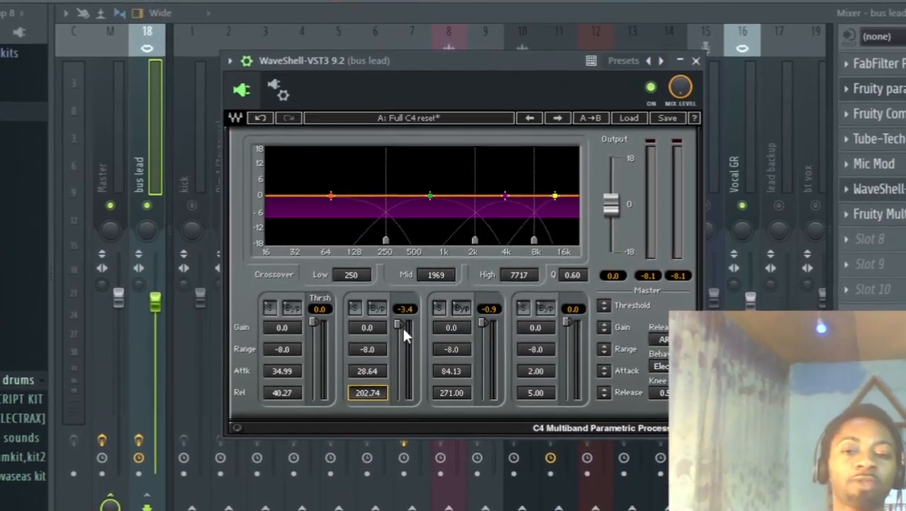
{"action": "left_click_drag", "start_coordinate": [400, 326], "coordinate": [399, 341]}
{"action": "key", "text": "space"}
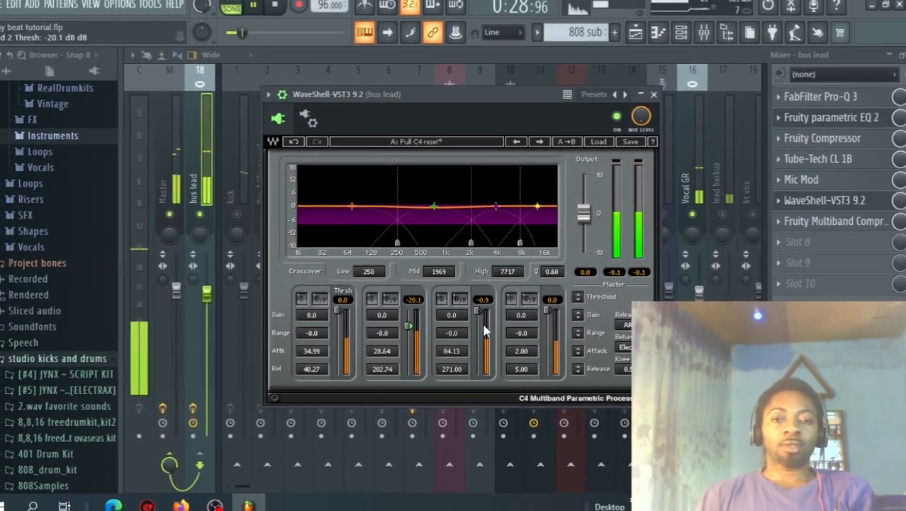
{"action": "key", "text": "space"}
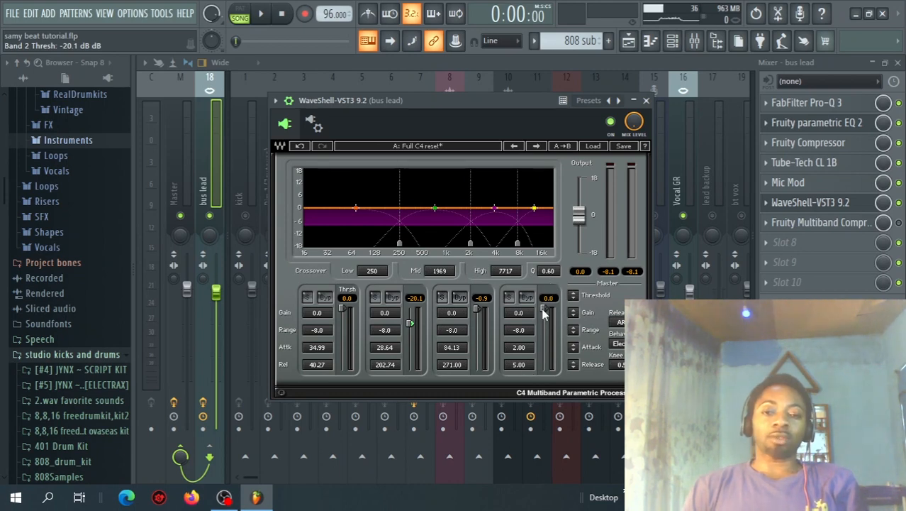
Step: Audition the vocal with progressively lower band 4 thresholds and set that threshold to -20.4 dB
{"action": "key", "text": "space"}
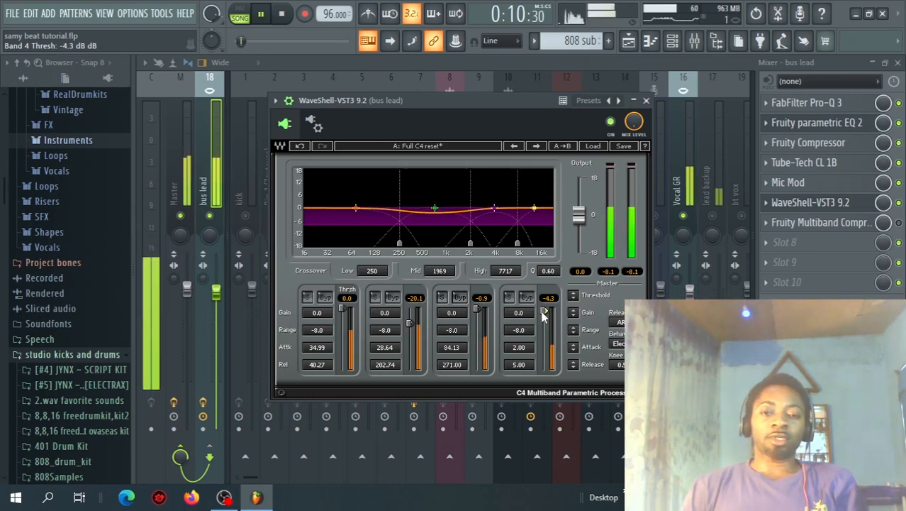
{"action": "left_click_drag", "start_coordinate": [542, 316], "coordinate": [542, 320]}
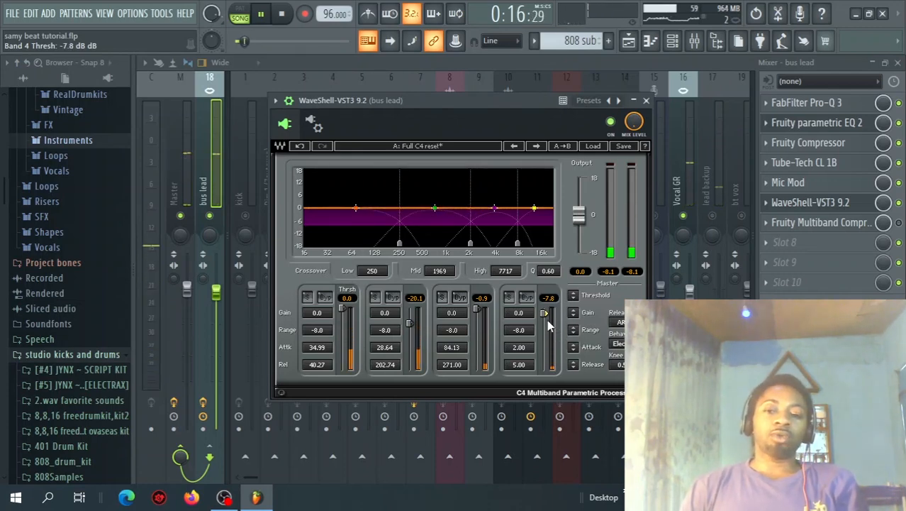
{"action": "left_click_drag", "start_coordinate": [544, 321], "coordinate": [543, 319]}
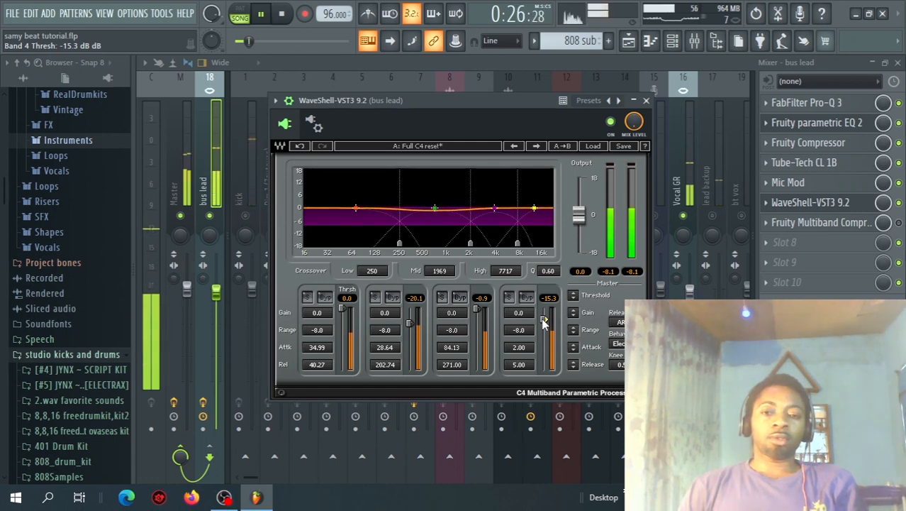
{"action": "left_click_drag", "start_coordinate": [543, 320], "coordinate": [543, 321]}
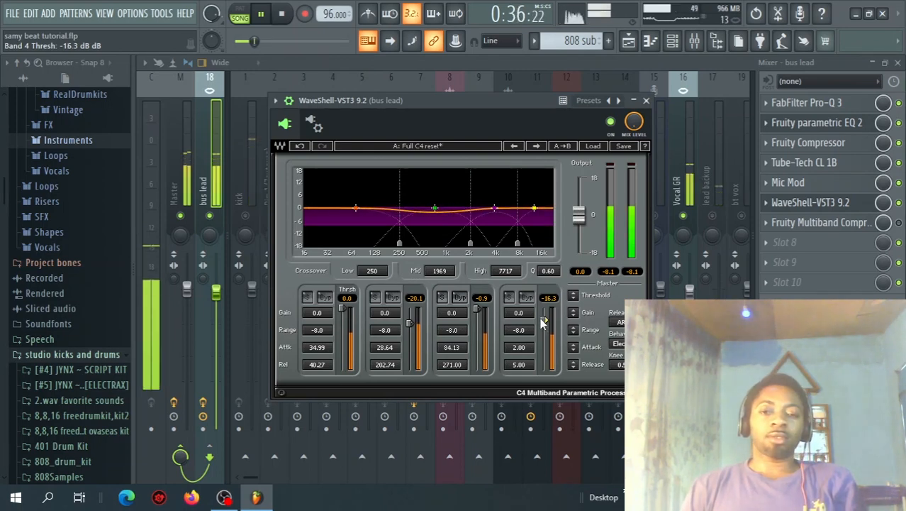
{"action": "key", "text": "space"}
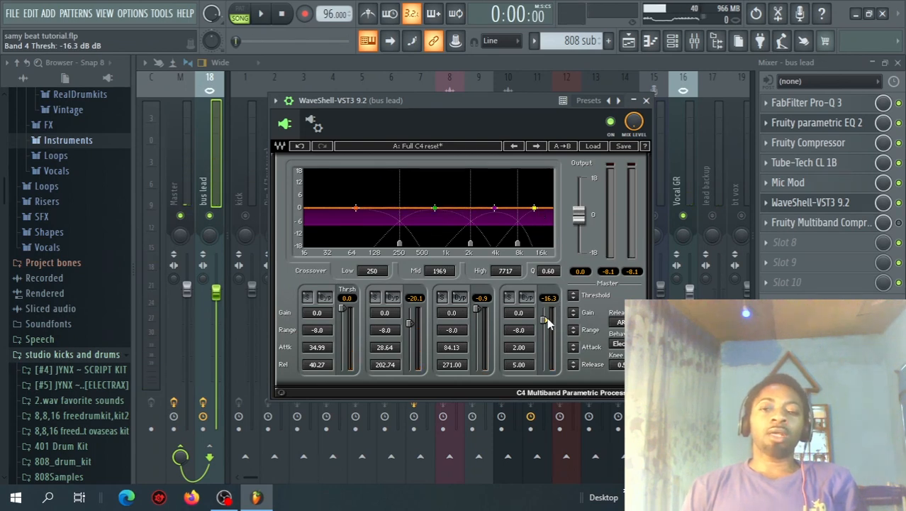
{"action": "key", "text": "space"}
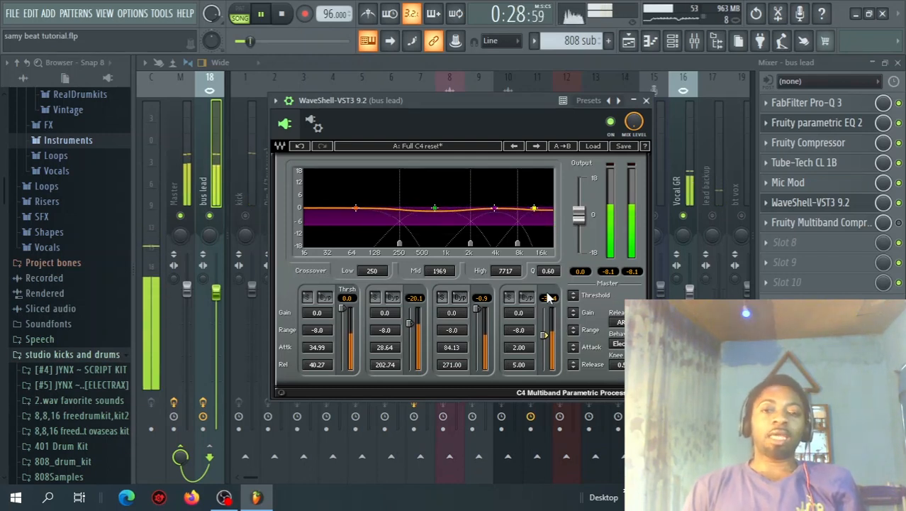
{"action": "key", "text": "space"}
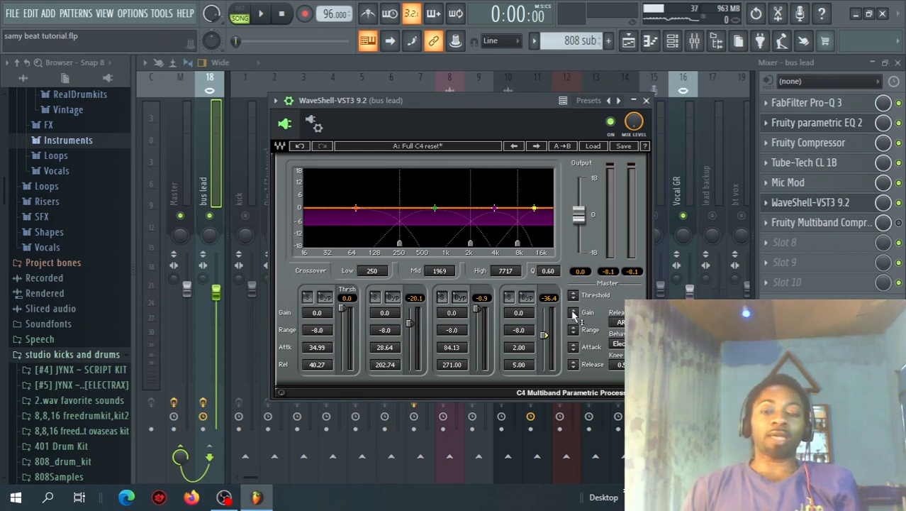
{"action": "left_click_drag", "start_coordinate": [544, 338], "coordinate": [545, 328]}
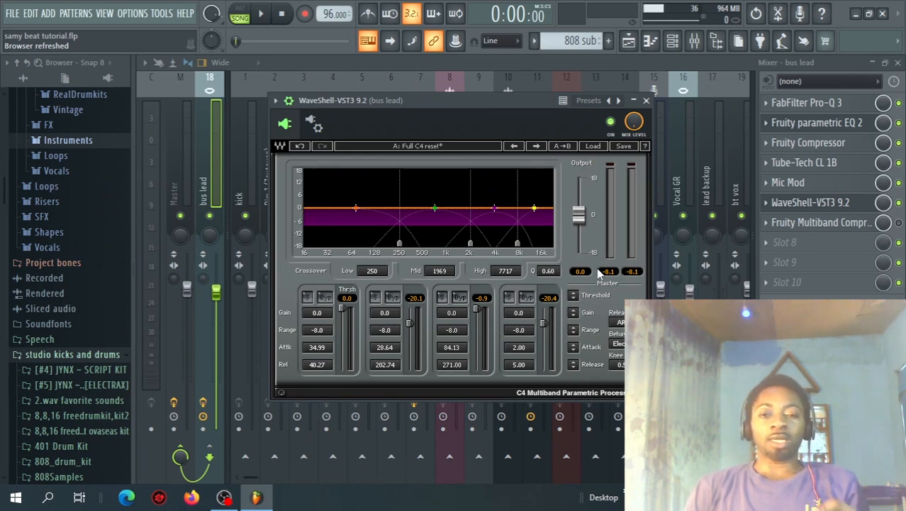
Step: Close the C4 window, view the arrangement in the playlist and return to the mixer
{"action": "left_click", "coordinate": [646, 100]}
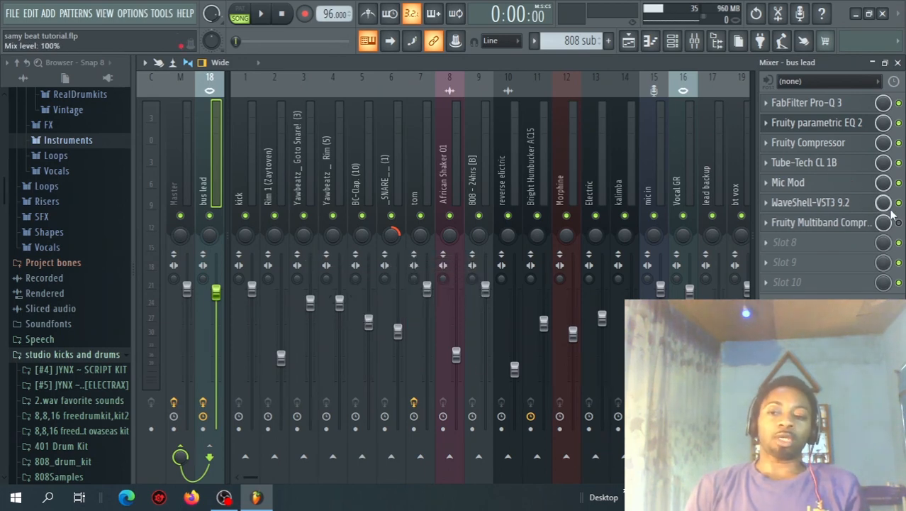
{"action": "left_click", "coordinate": [629, 42]}
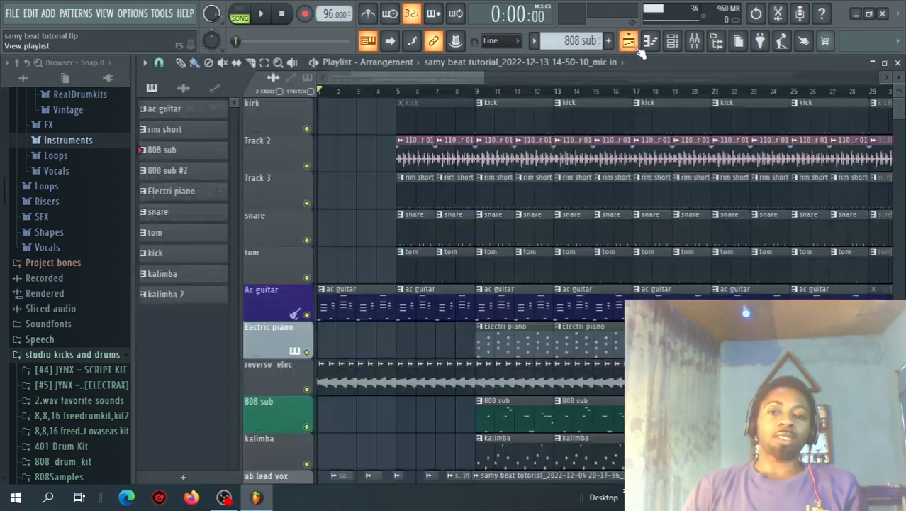
{"action": "left_click", "coordinate": [695, 42]}
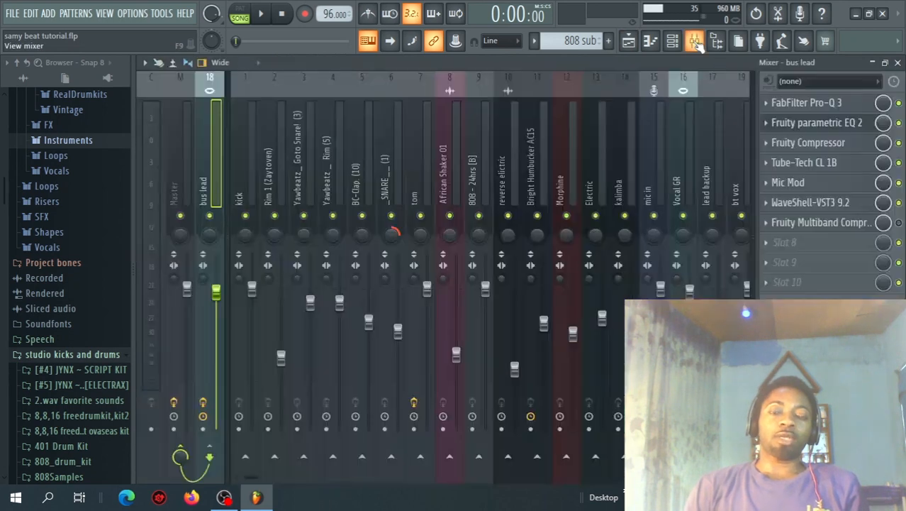
Step: With the song playing, delete the Fruity Multiband Compressor from slot 7 of the bus lead and select the Master track
{"action": "key", "text": "space"}
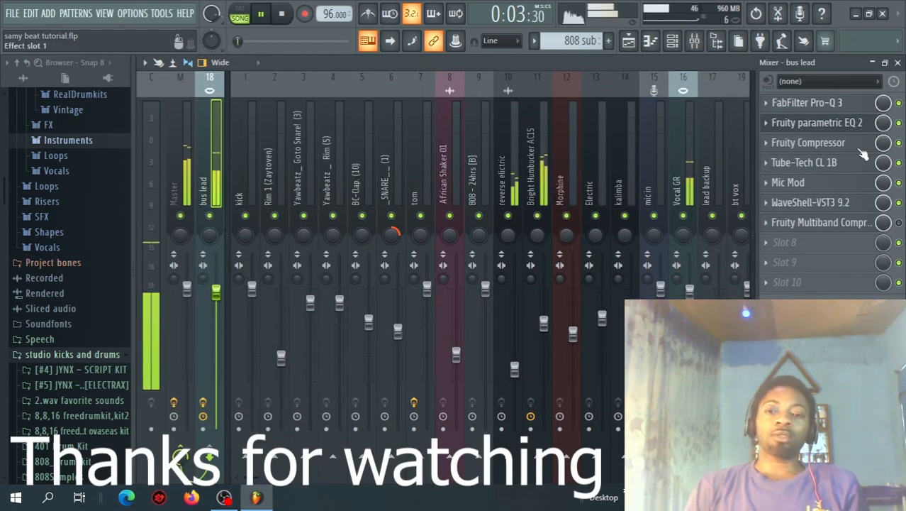
{"action": "left_click", "coordinate": [774, 231]}
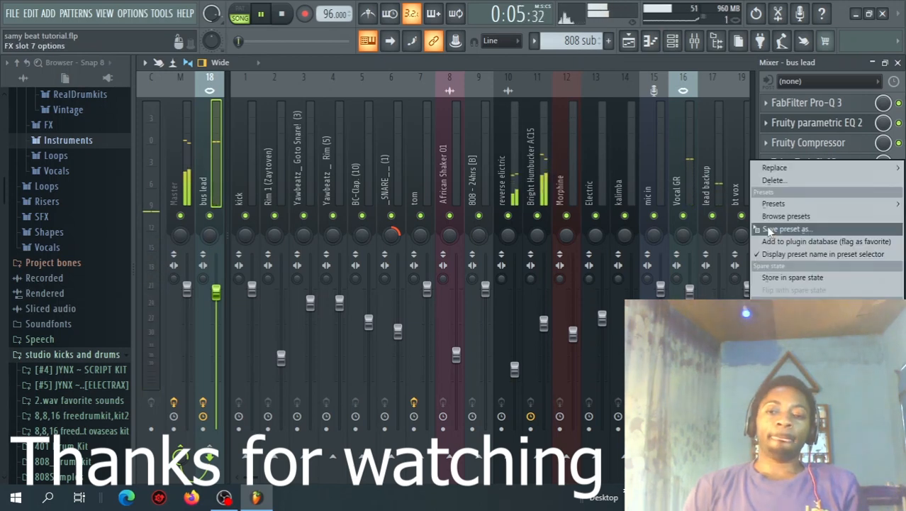
{"action": "left_click", "coordinate": [780, 183]}
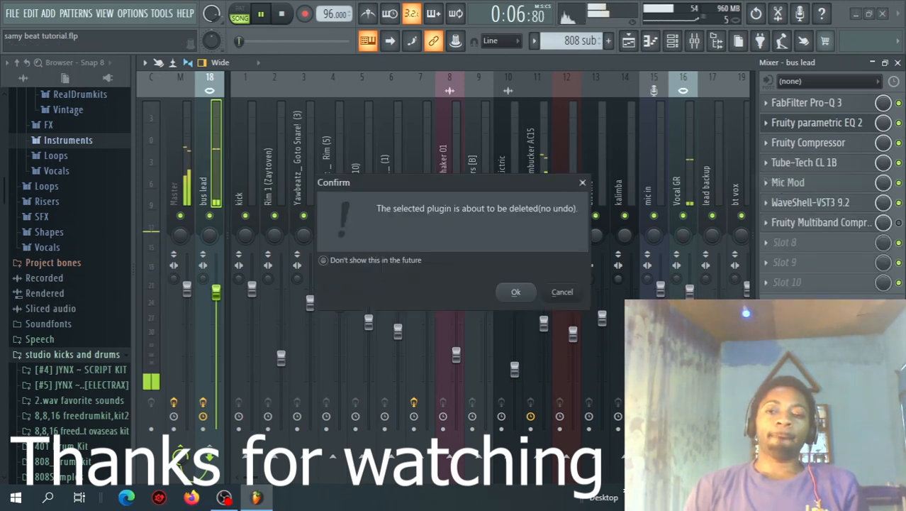
{"action": "left_click", "coordinate": [517, 292]}
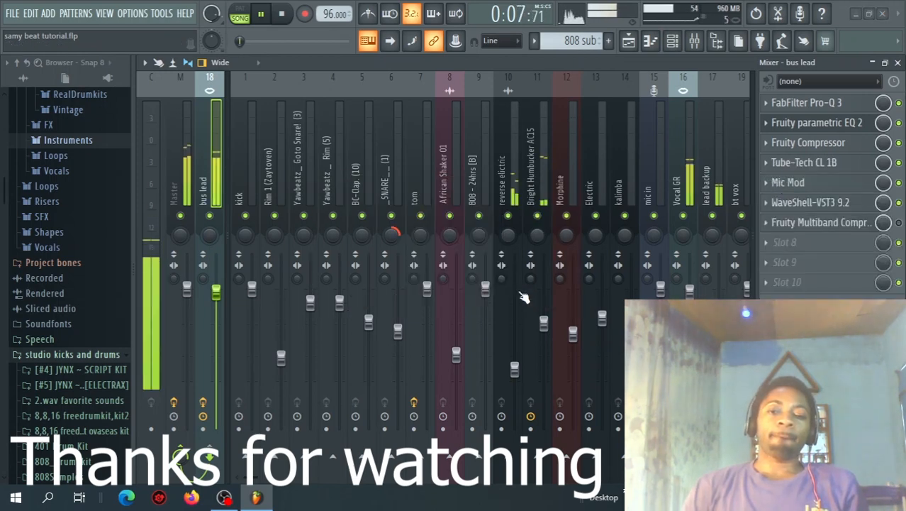
{"action": "left_click", "coordinate": [181, 163]}
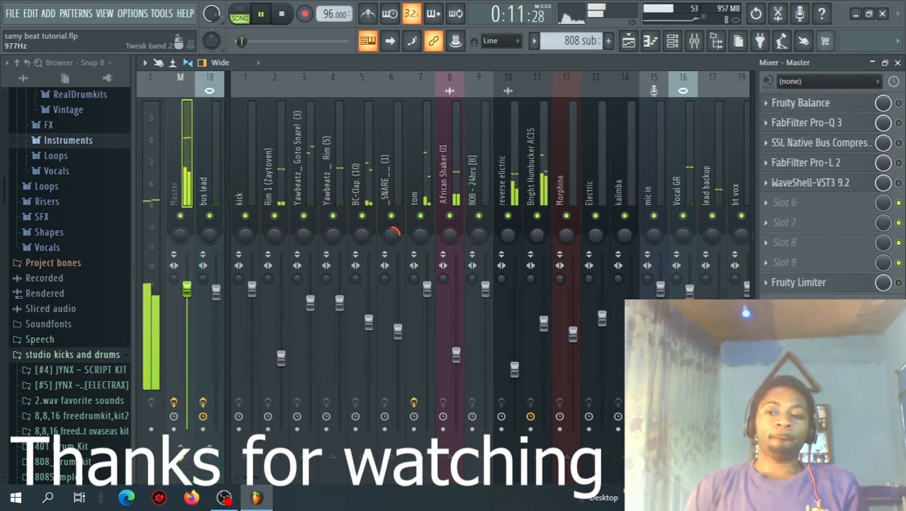